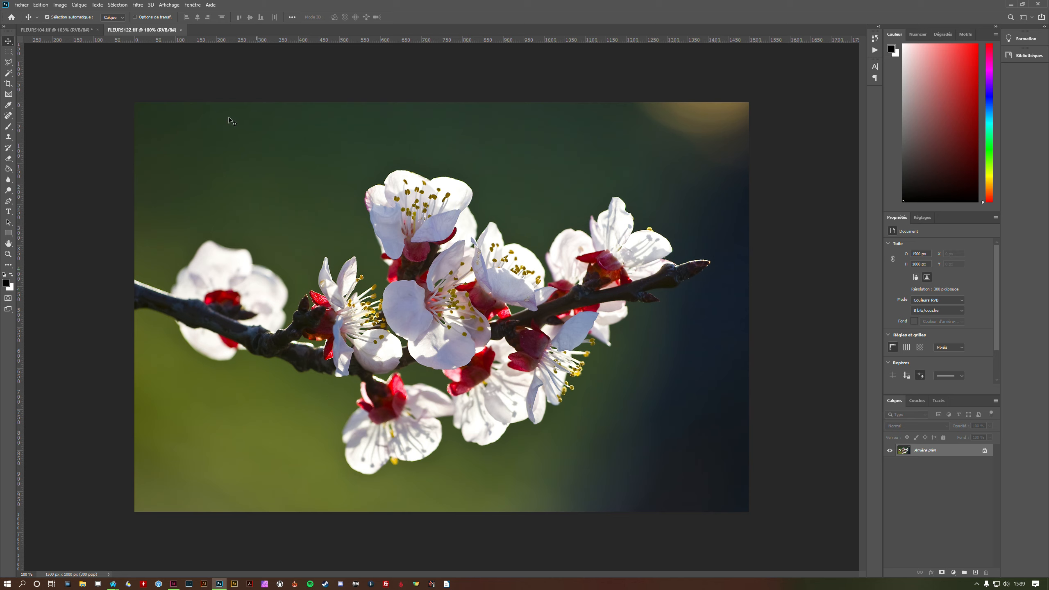
- Try rotating the whole blossom branch image by 180°, and undo the rotation
click(60, 5)
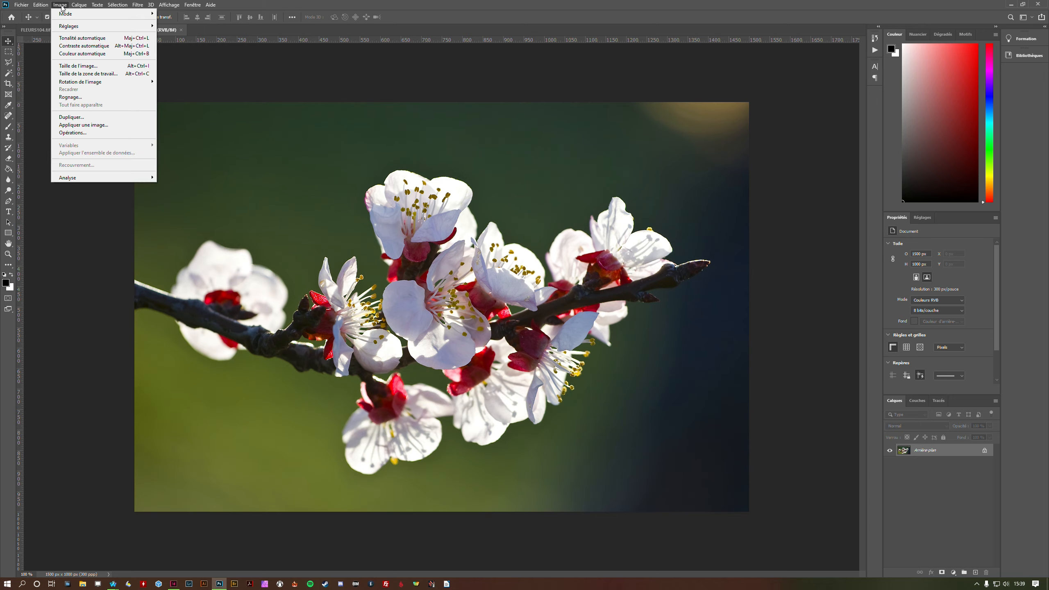
click(87, 84)
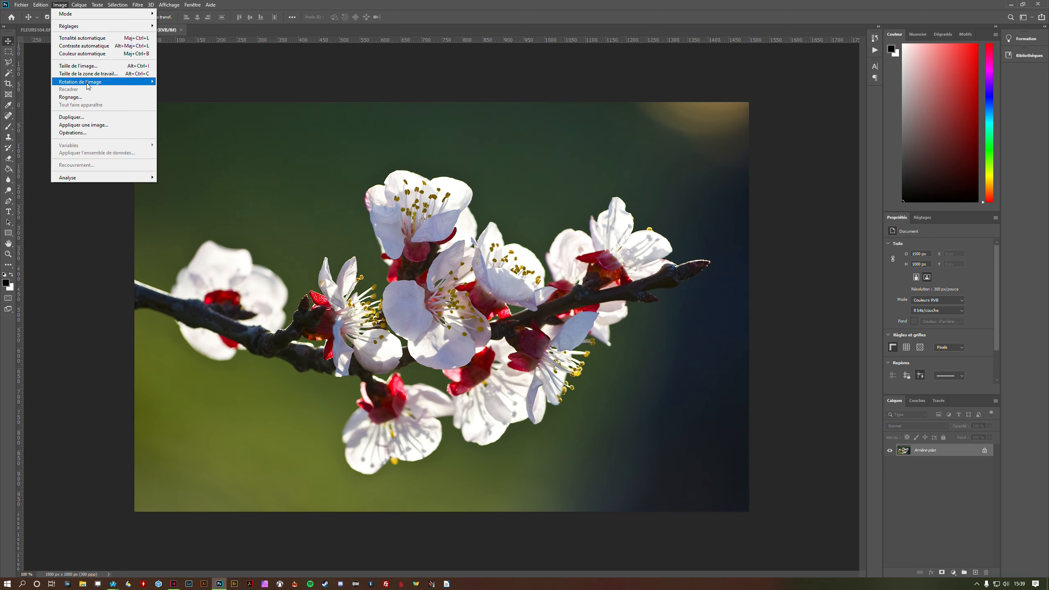
mouse_move(103, 82)
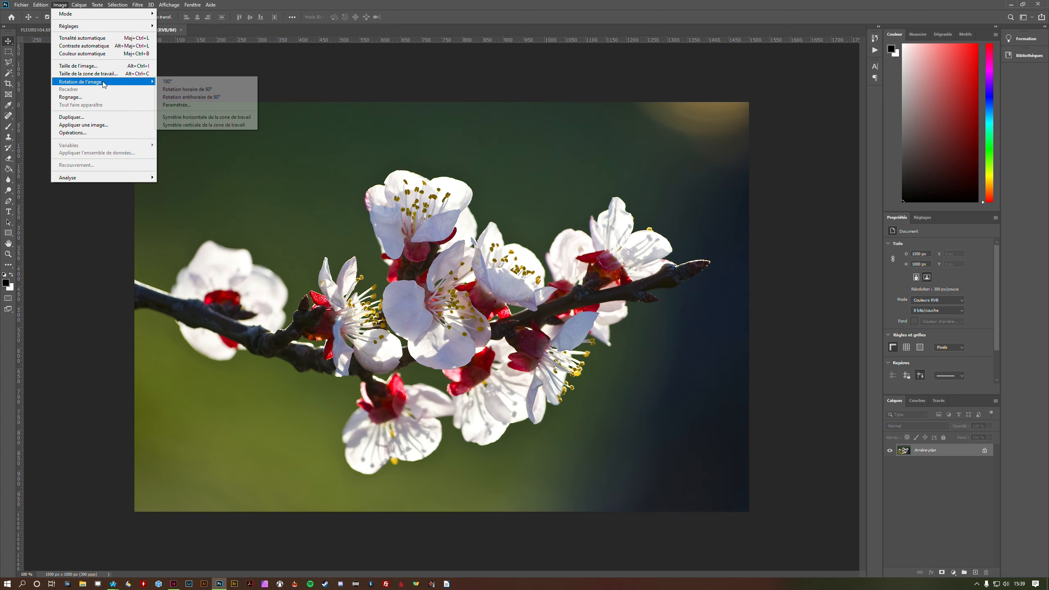
click(182, 84)
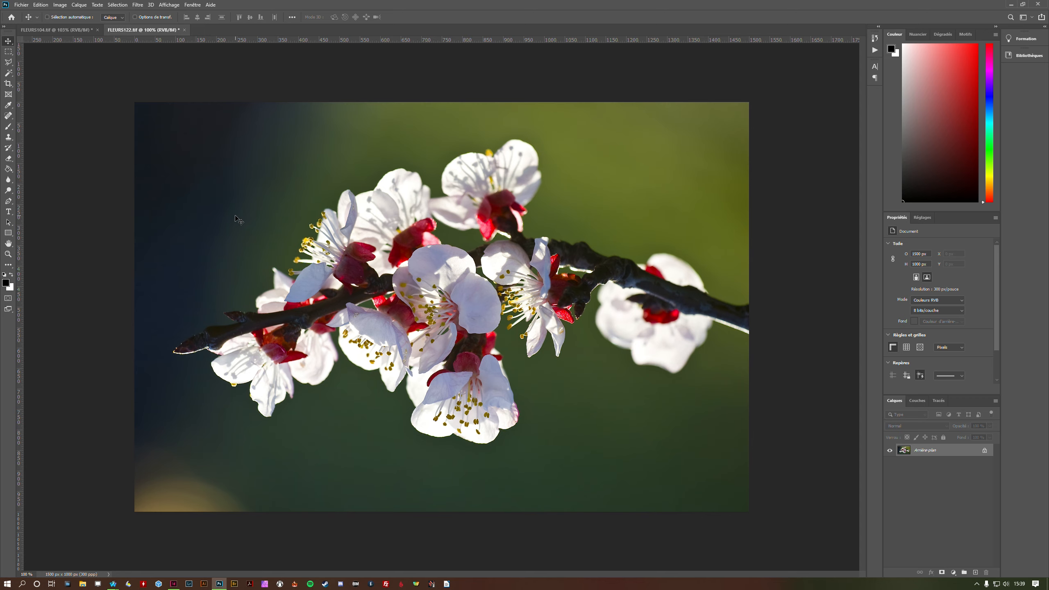
key(ctrl+z)
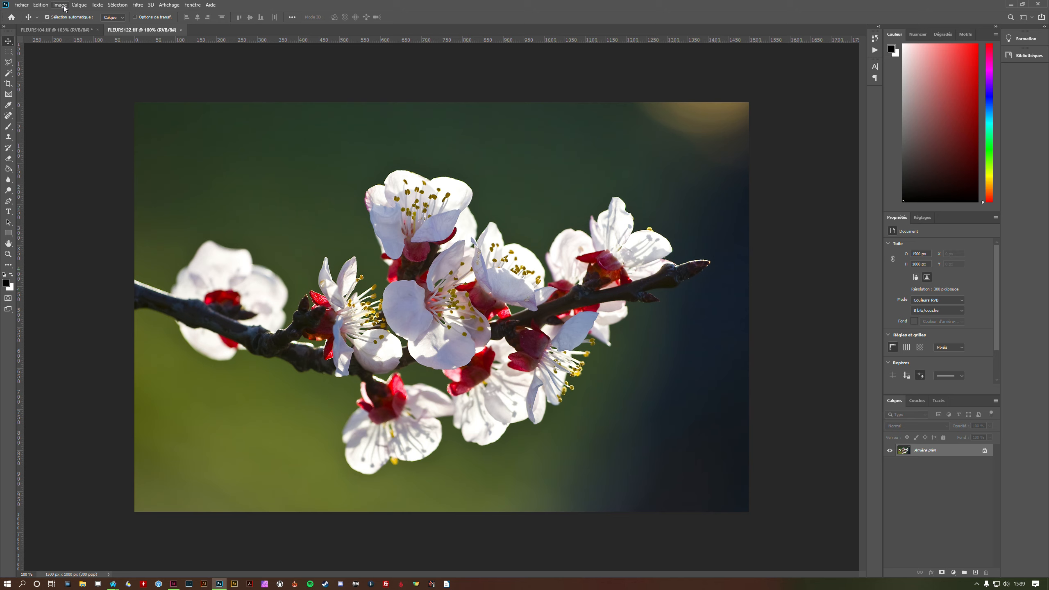
- Try rotating the whole blossom branch image 90° clockwise, and undo it
click(64, 8)
mouse_move(85, 82)
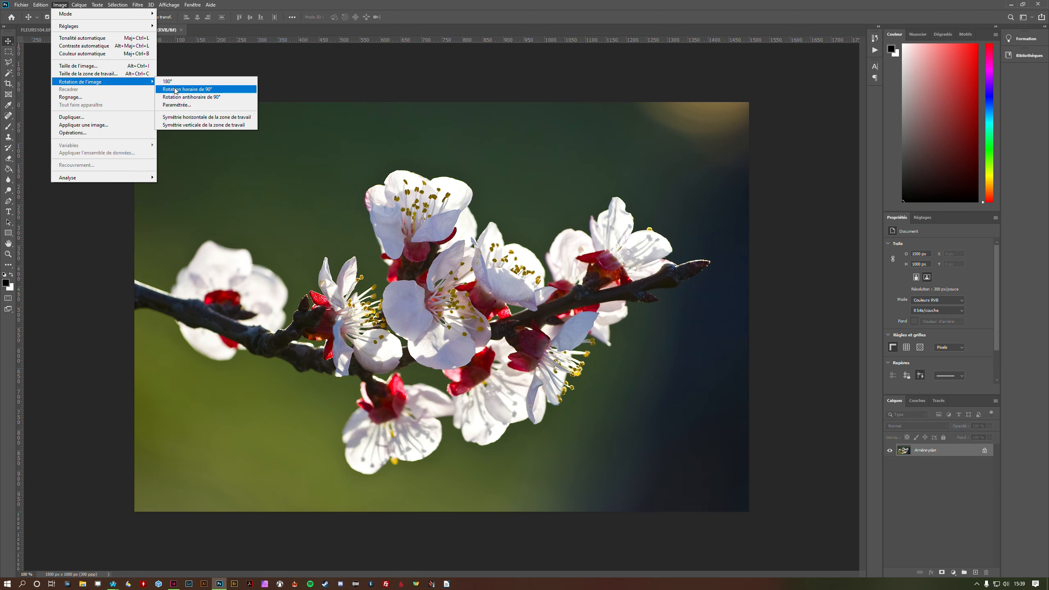
click(202, 90)
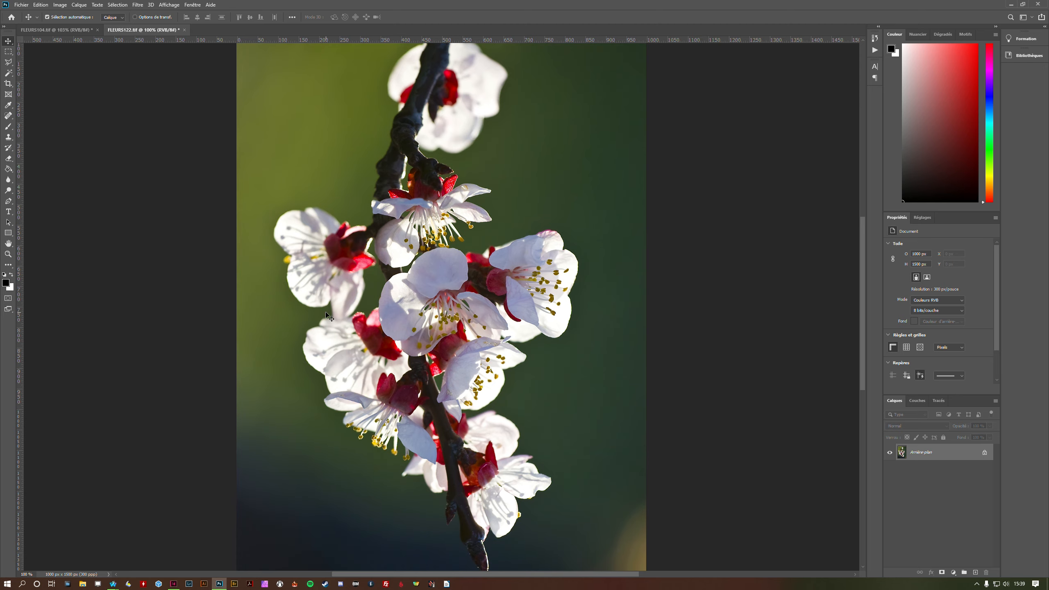
key(ctrl+z)
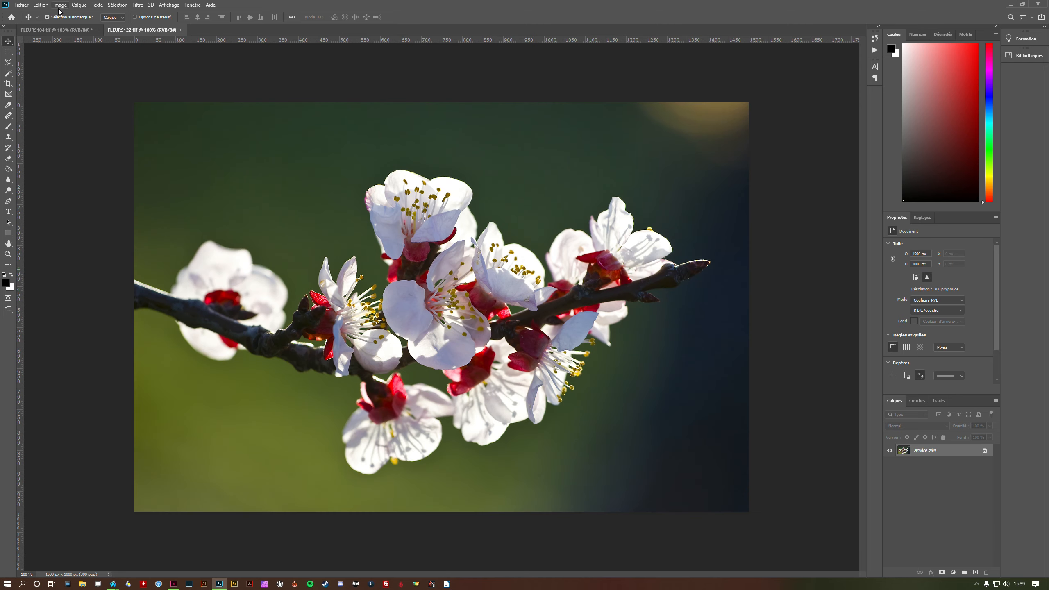
- Try a custom clockwise canvas rotation of 45° on the blossom branch image, and undo it
click(60, 5)
mouse_move(112, 85)
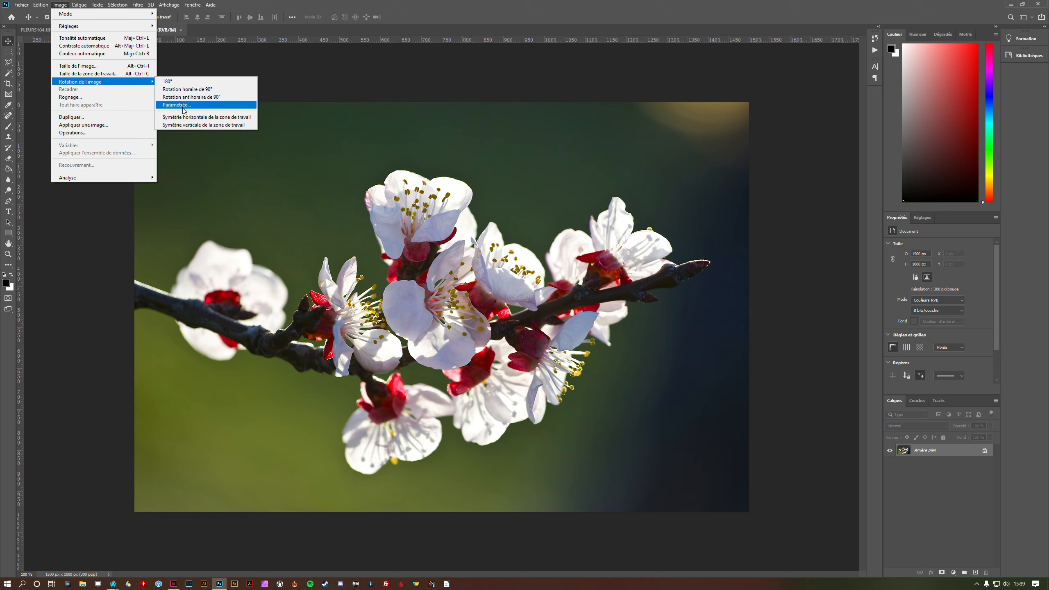
click(178, 105)
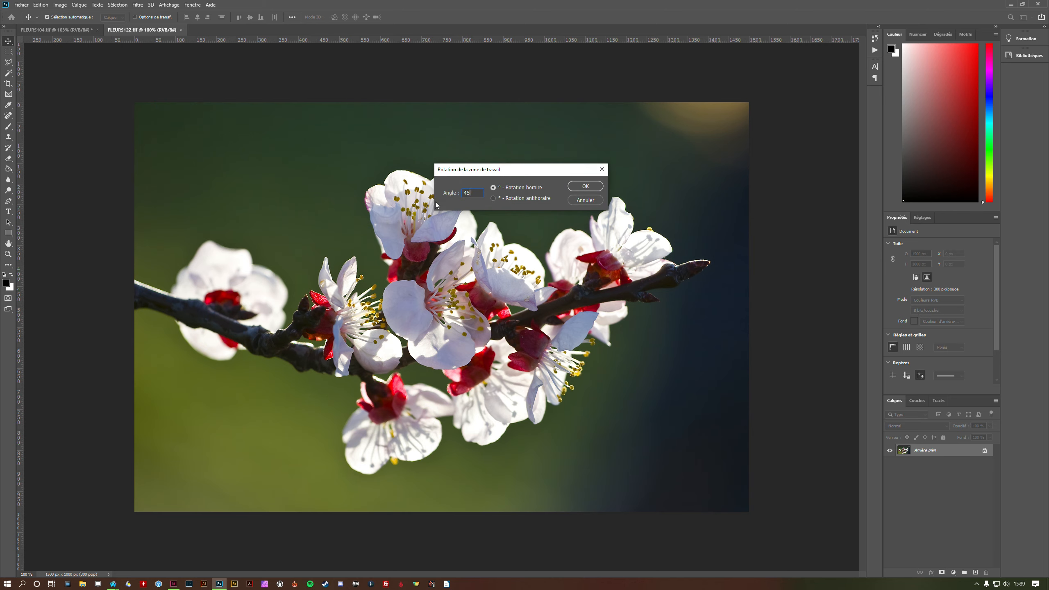
click(574, 188)
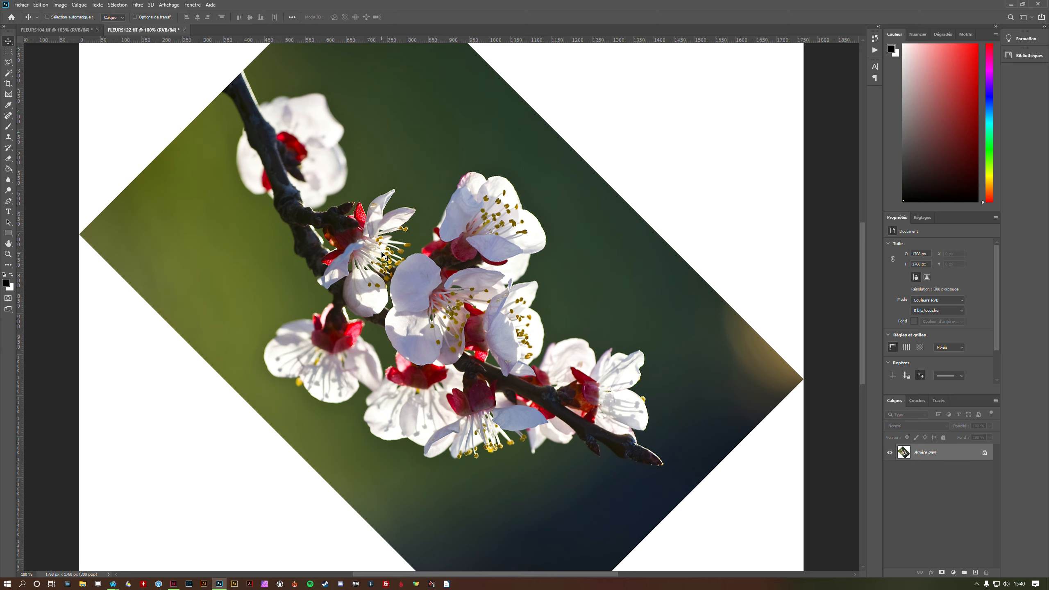
key(ctrl+z)
- Try flipping the blossom branch canvas horizontally, and undo the flip
click(60, 5)
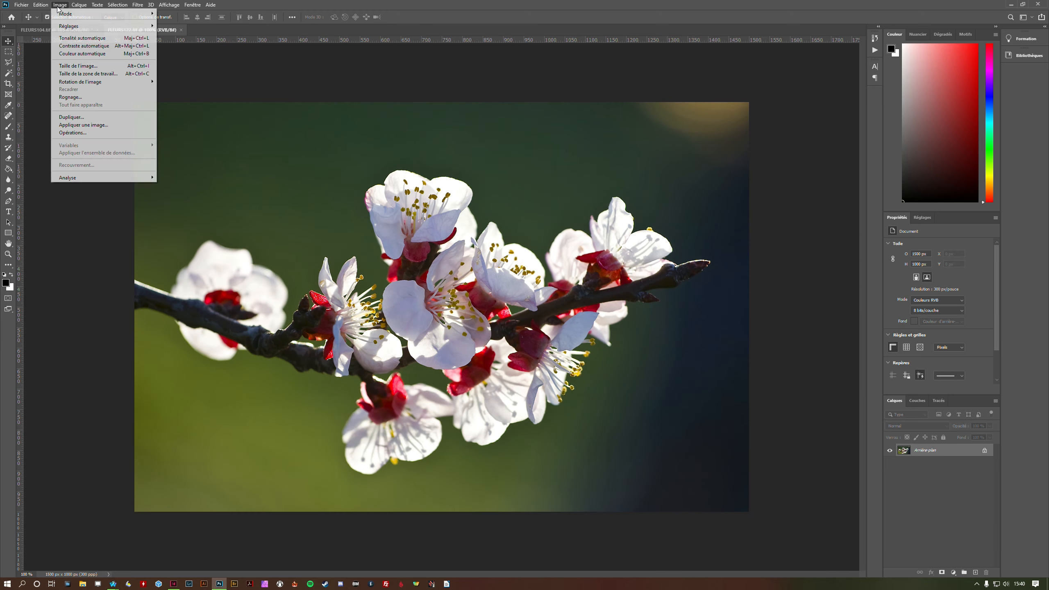
mouse_move(120, 82)
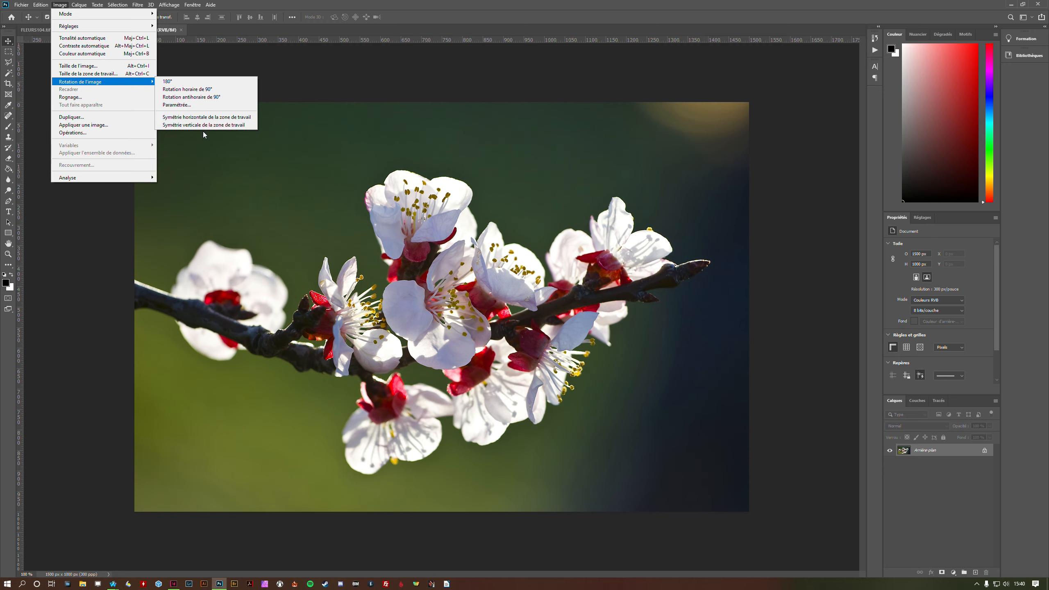
click(202, 118)
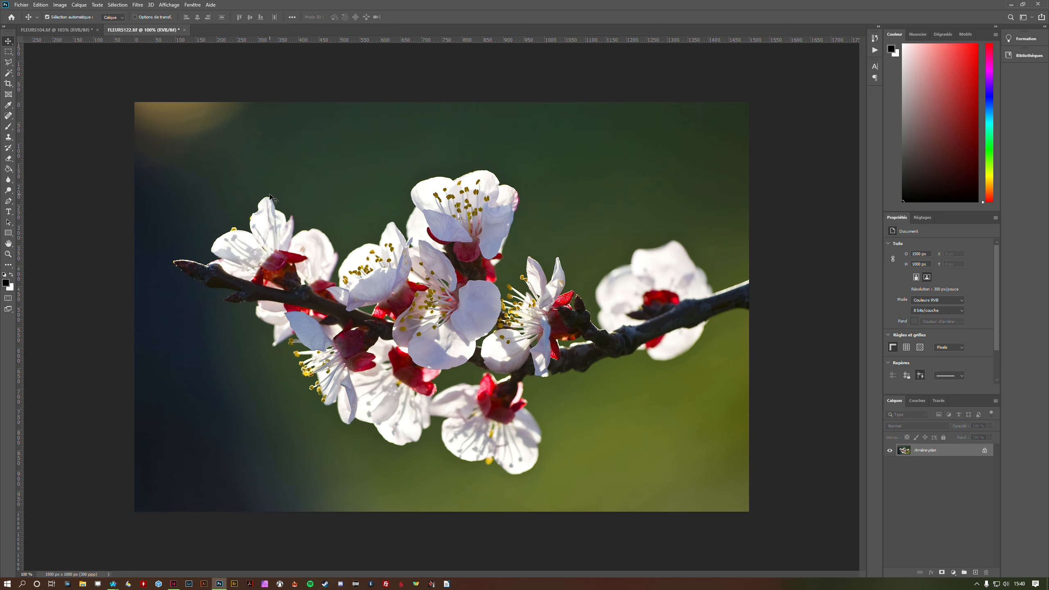
key(ctrl+z)
- Try flipping the blossom branch canvas vertically, and undo the flip
click(61, 5)
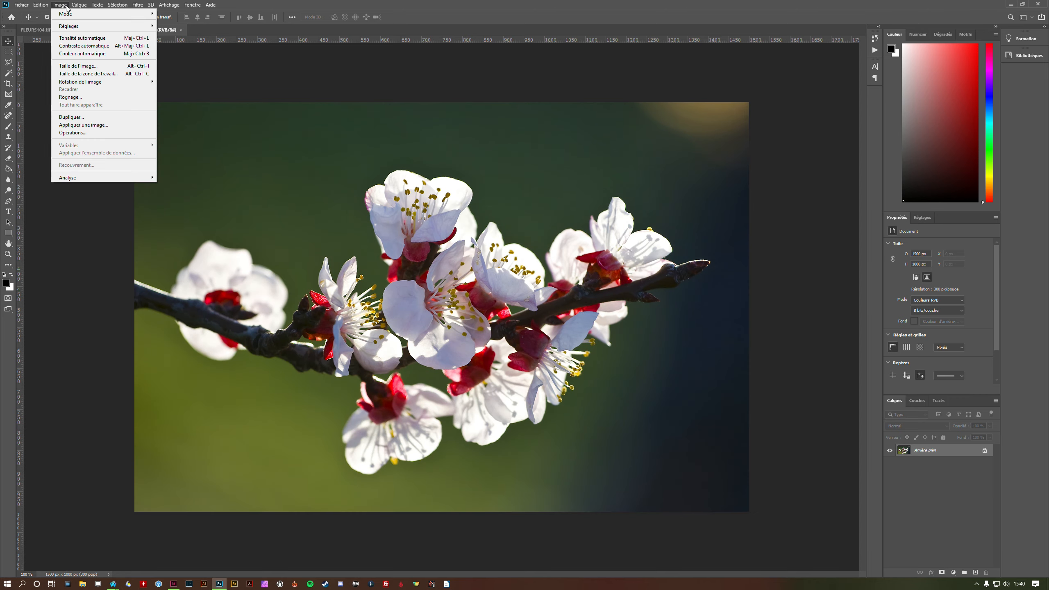
mouse_move(107, 83)
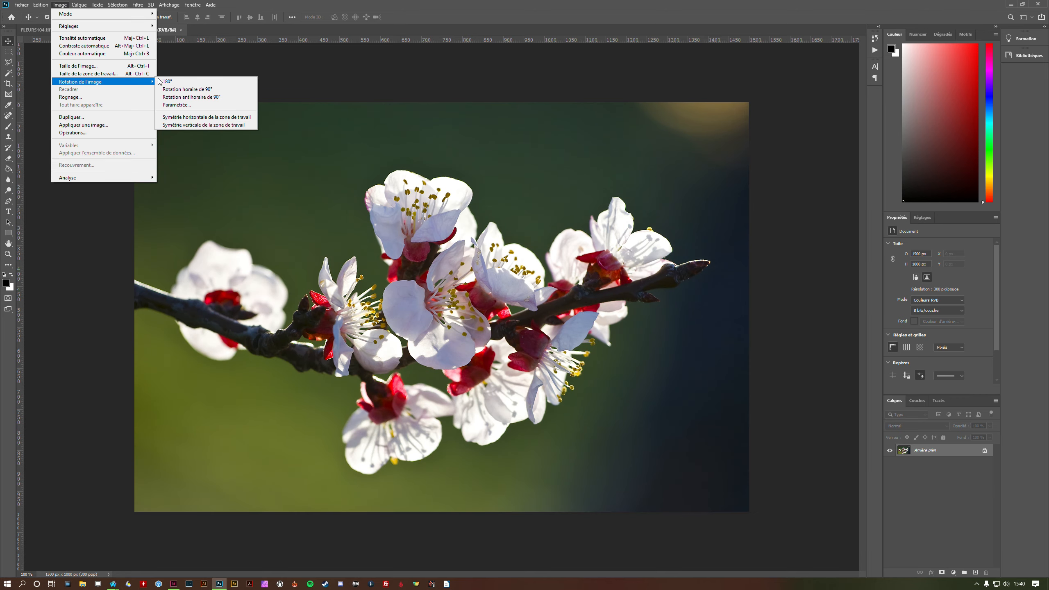
click(221, 125)
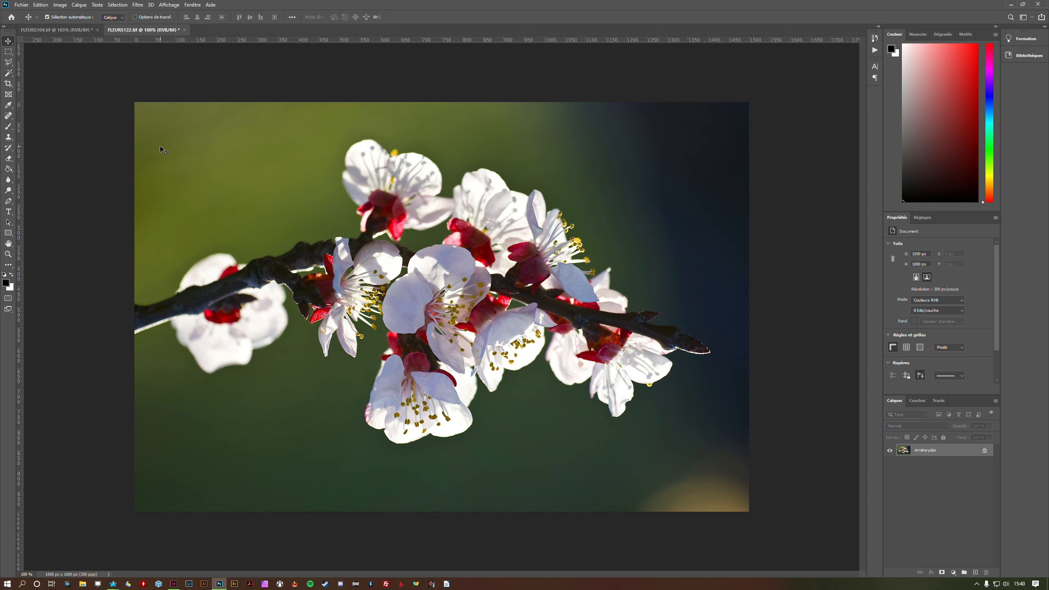
key(ctrl+z)
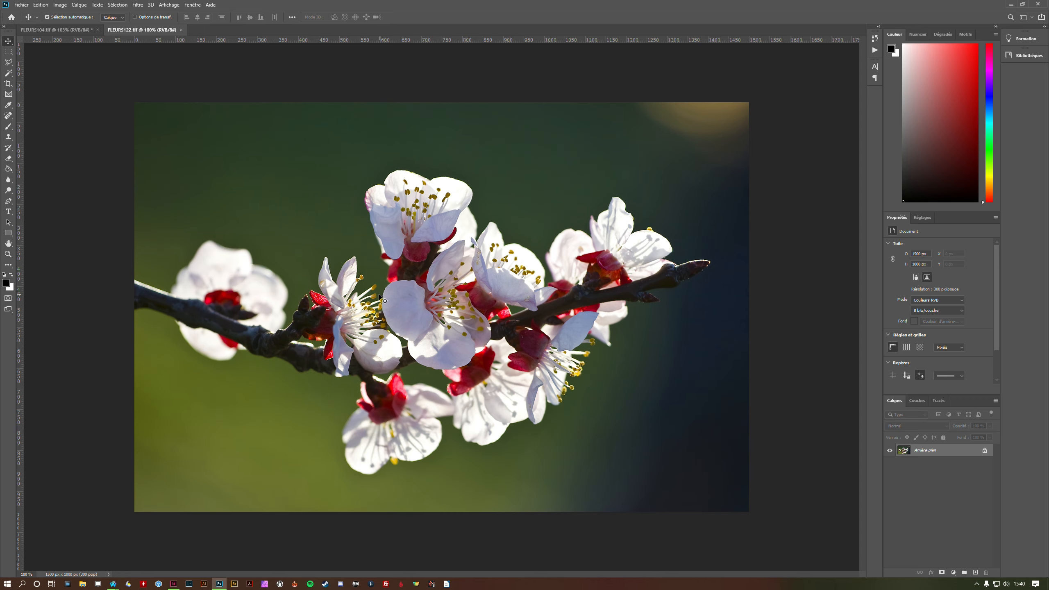
- Switch to the FLEURS104.tif document, try rotating only the selected large peony by 180°, and undo that rotation
click(52, 30)
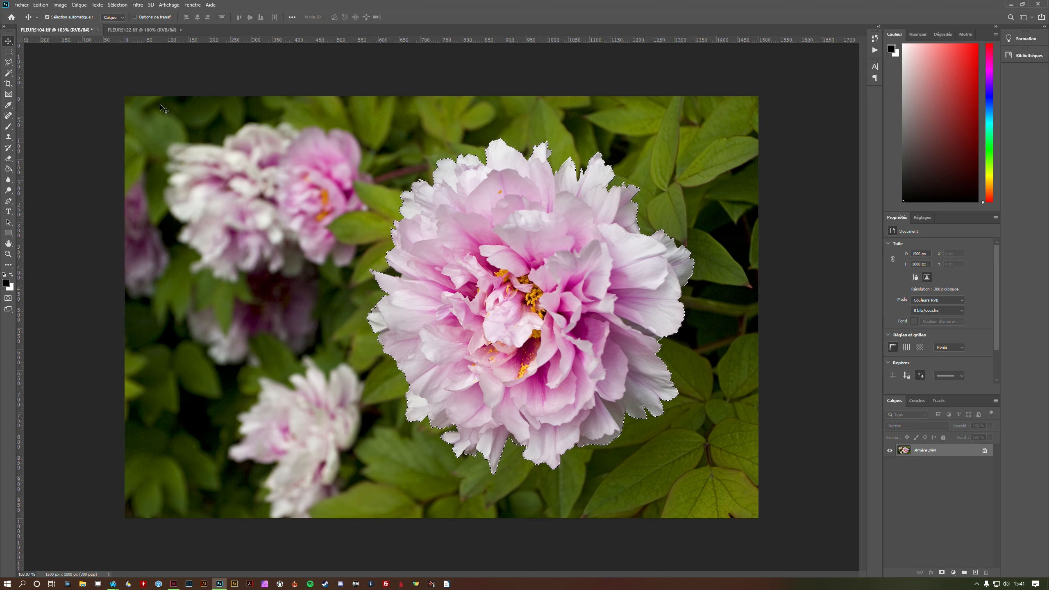
click(41, 4)
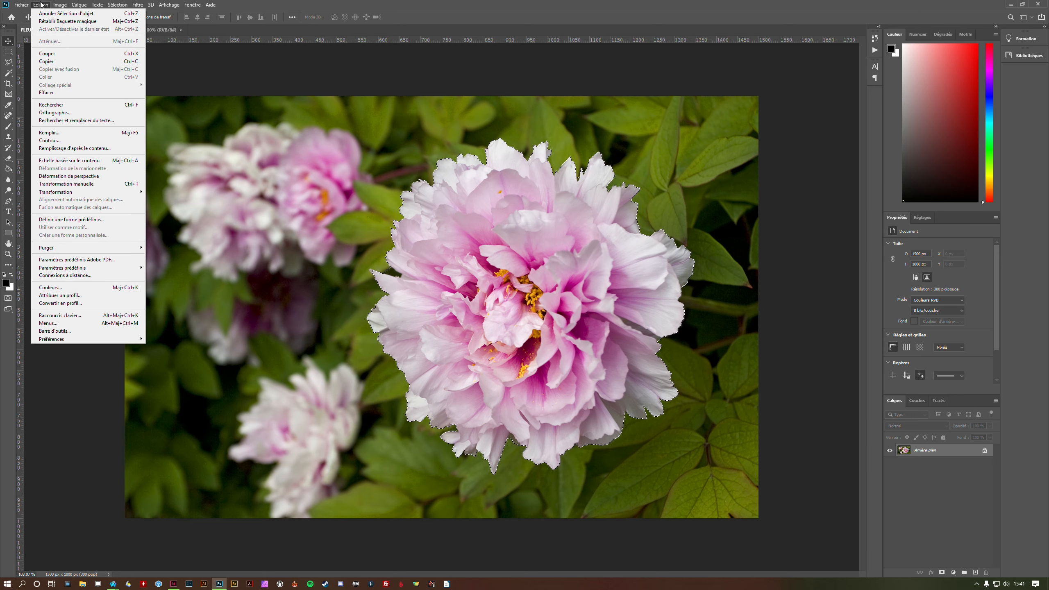
mouse_move(67, 194)
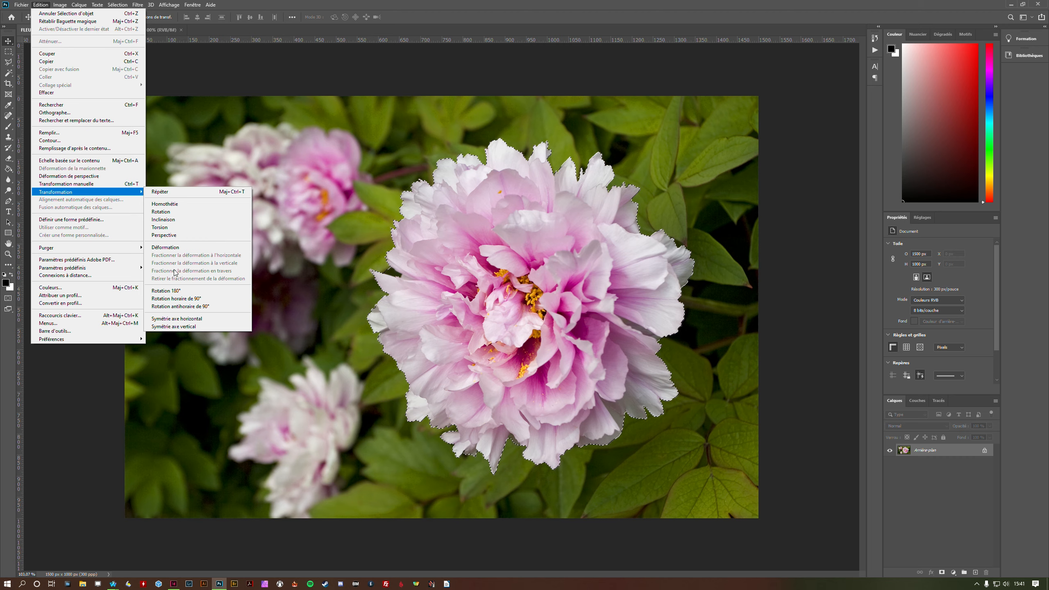
click(172, 291)
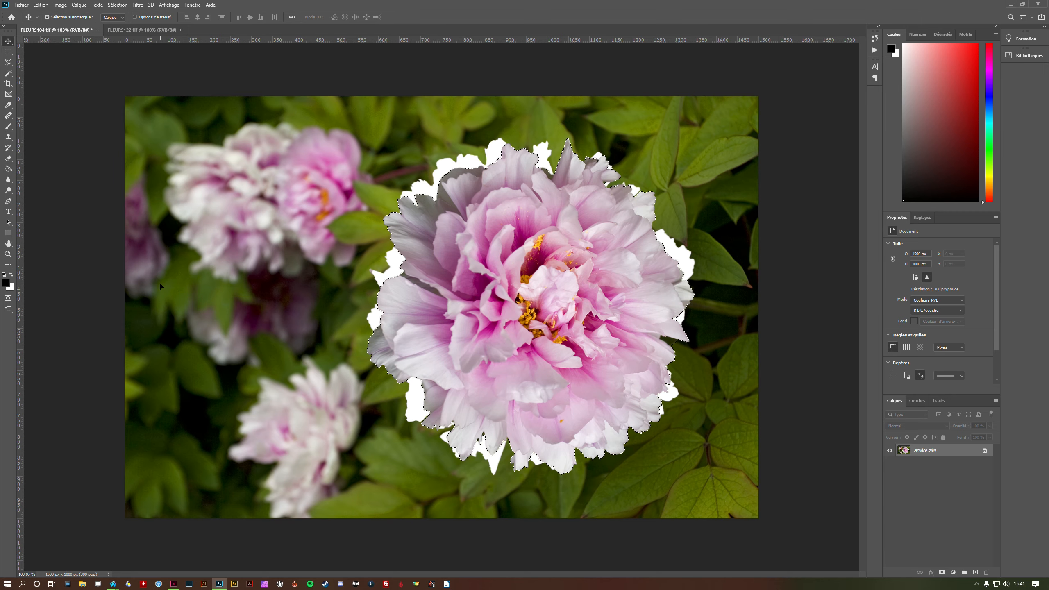
key(ctrl+z)
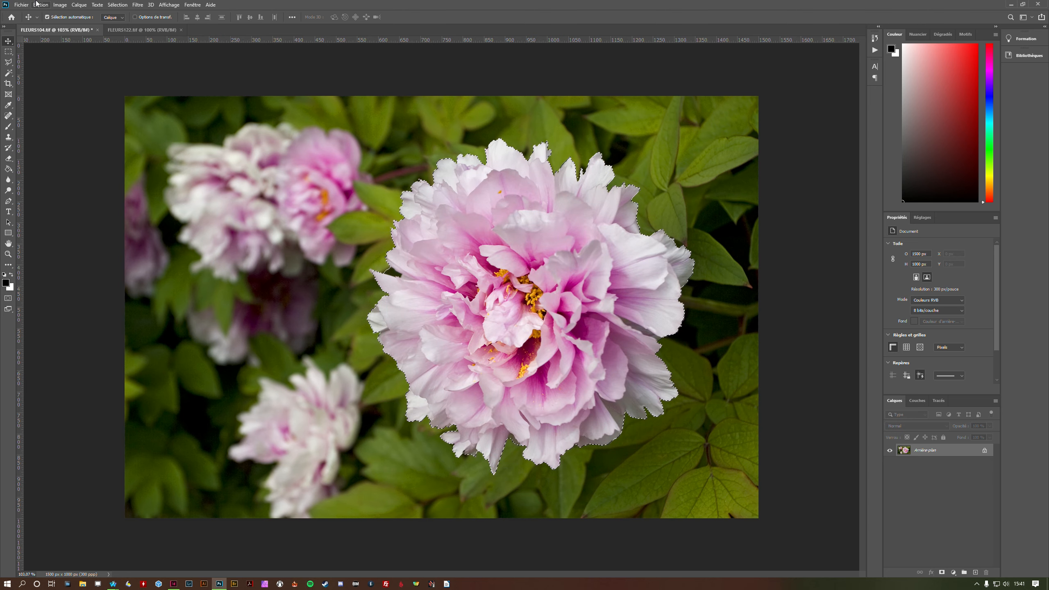
- Flip the selected large peony horizontally with a transformation that affects only the selection
click(38, 4)
mouse_move(126, 193)
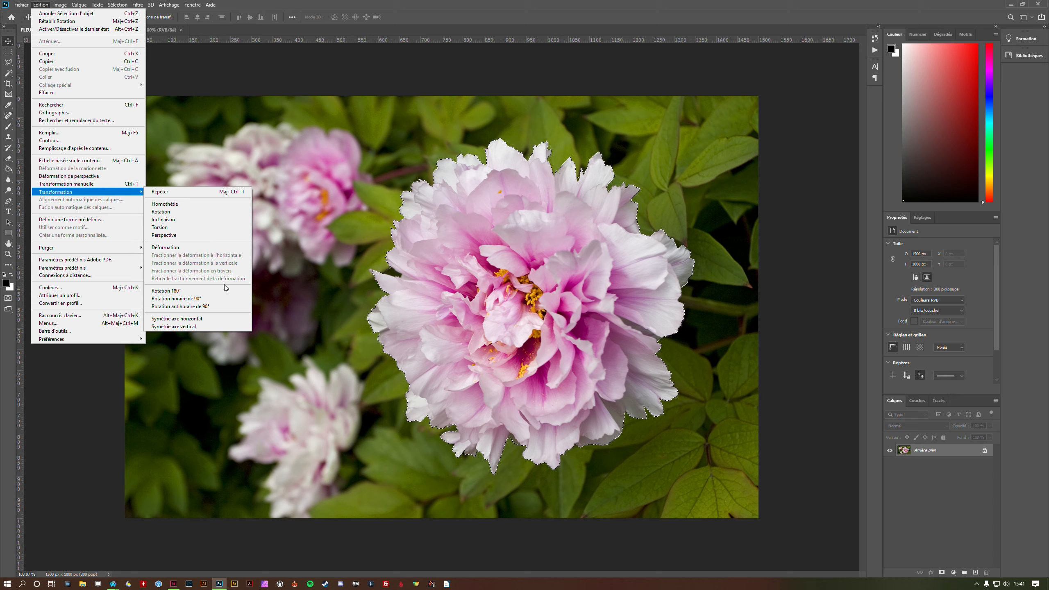
click(179, 322)
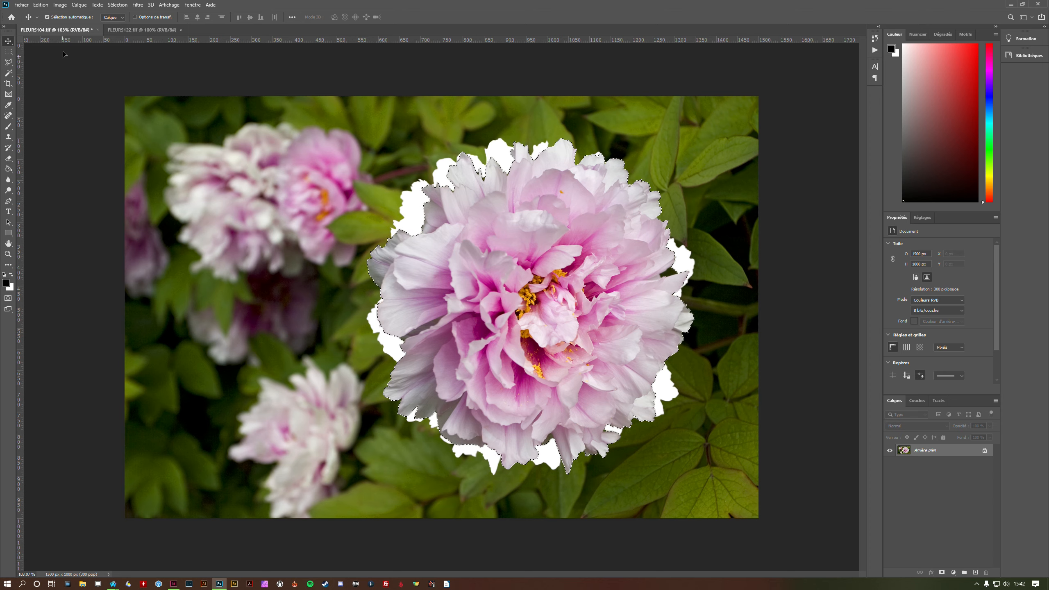
- Enlarge the selected peony proportionally about its centre to about 126.8% with Free Transform, and deselect it
click(41, 5)
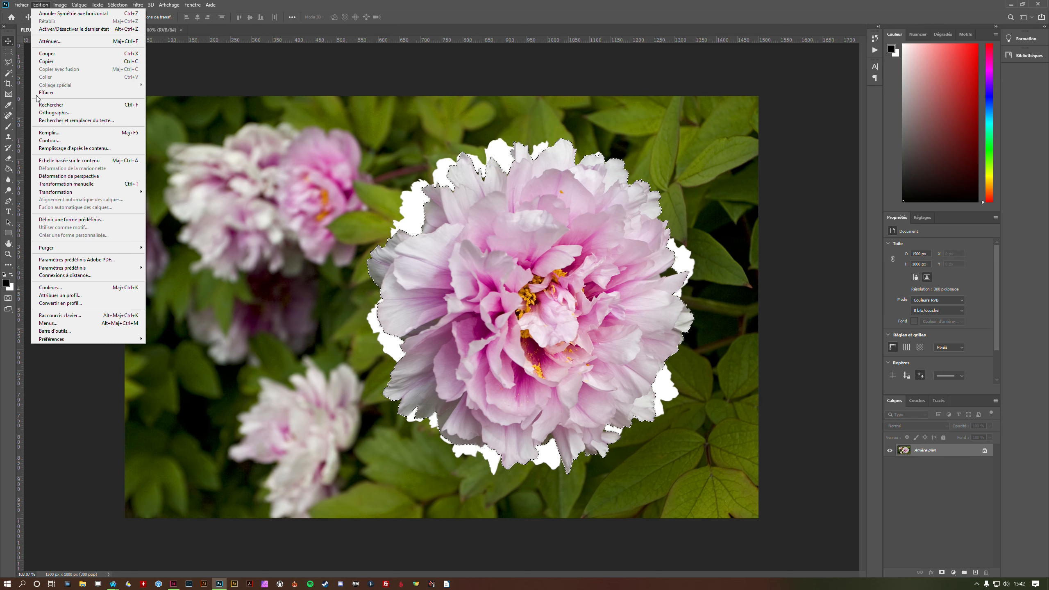
click(69, 187)
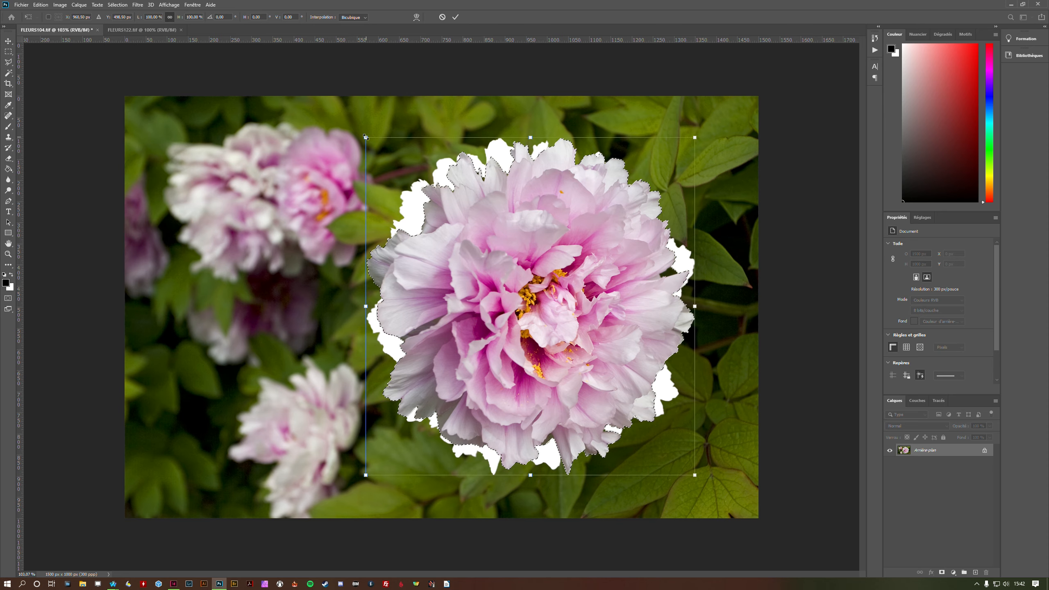
drag(365, 137, 312, 103)
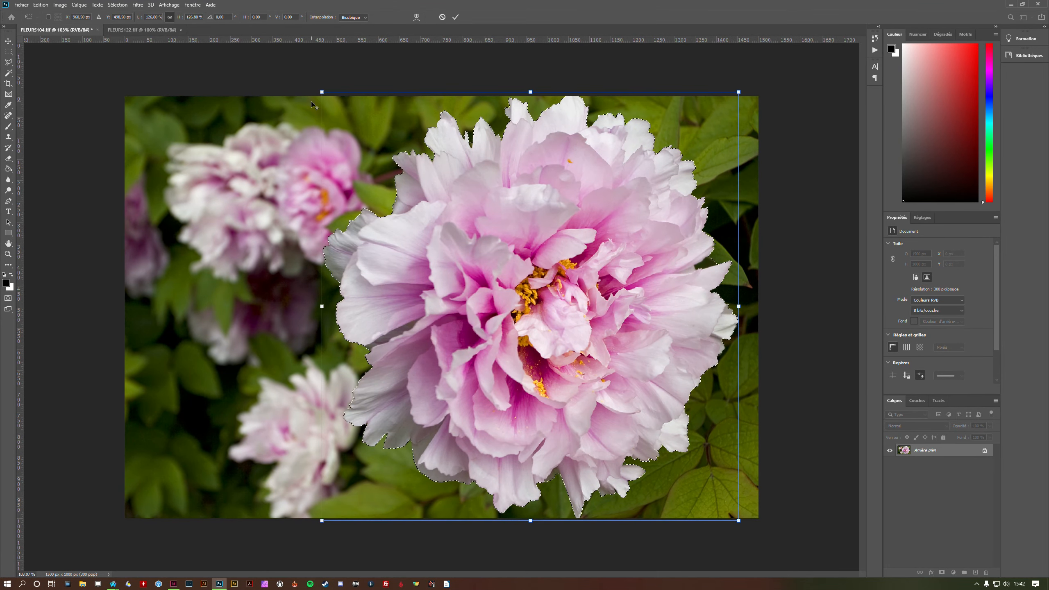
click(455, 18)
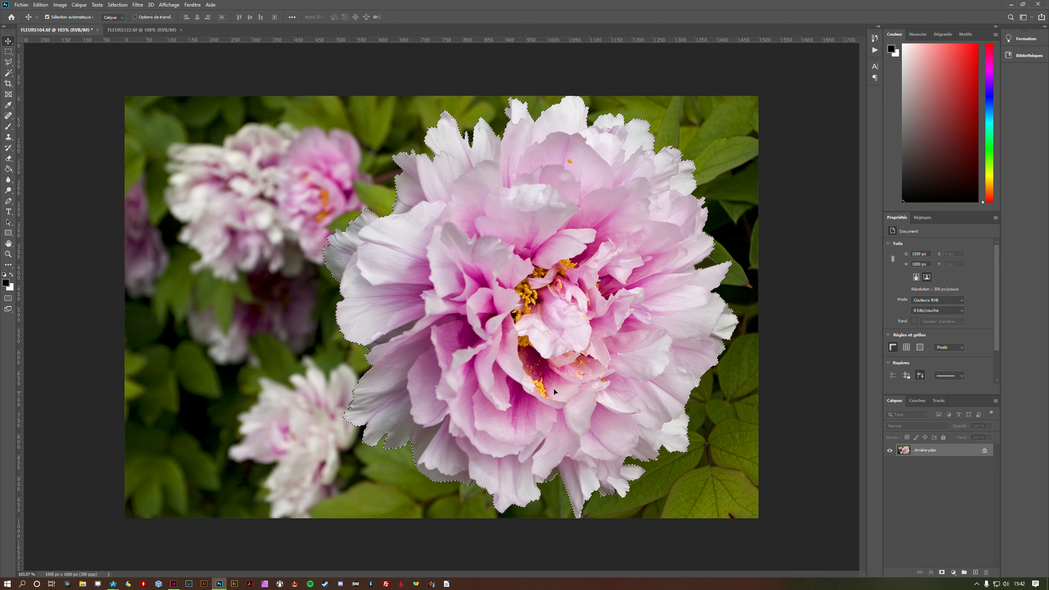
key(ctrl+d)
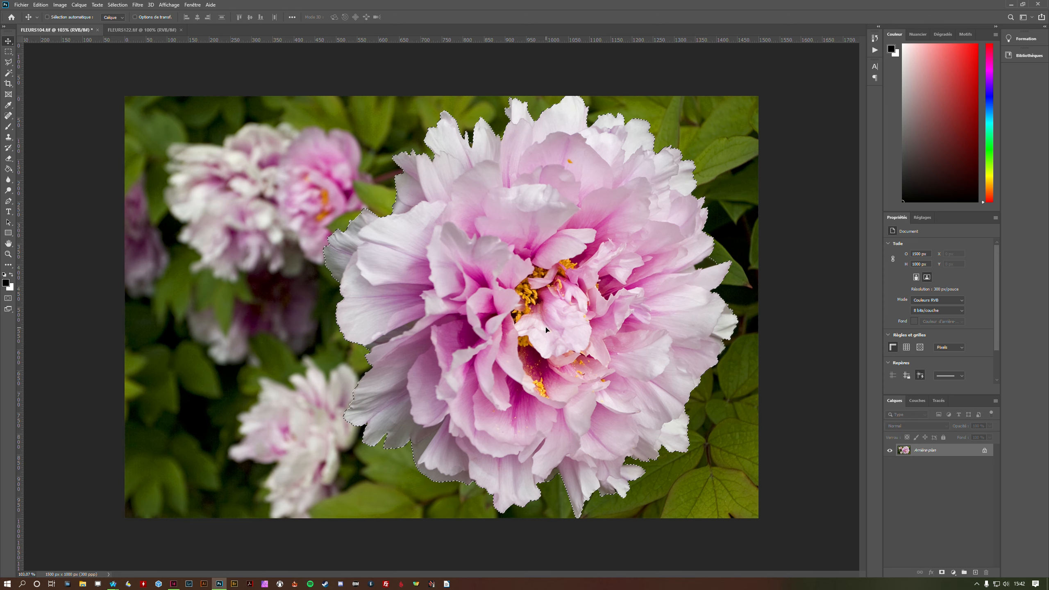
- Review the peony image's history by stepping through each state, from the opened file to the deselection
click(874, 39)
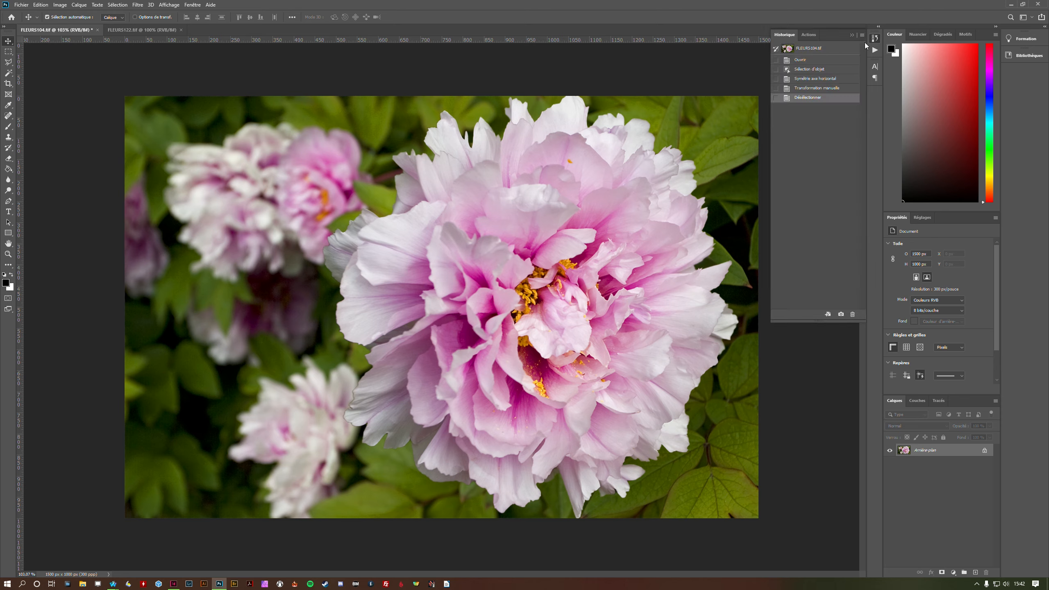
click(802, 60)
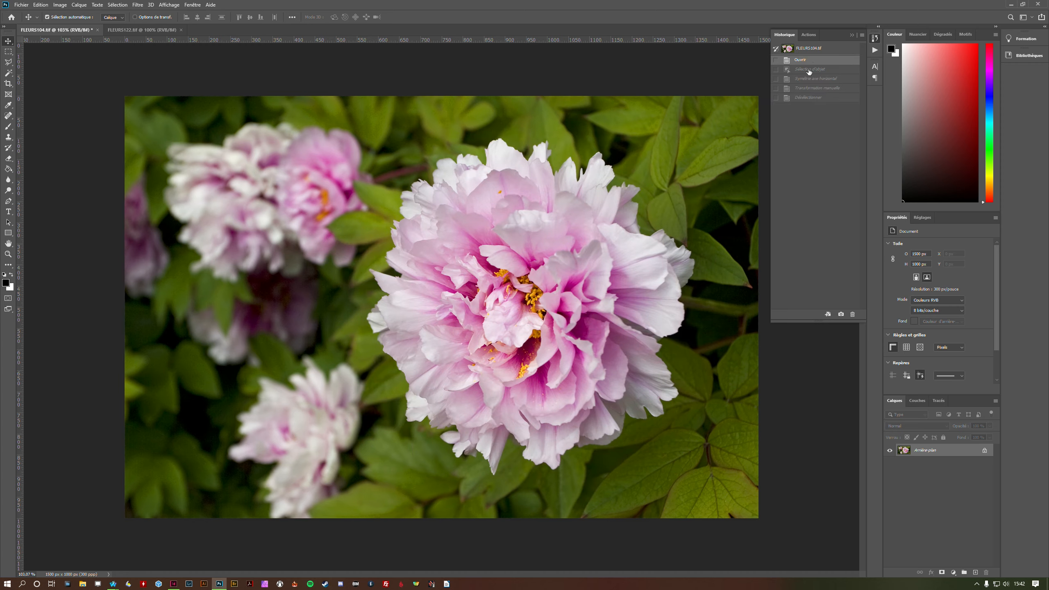
click(809, 70)
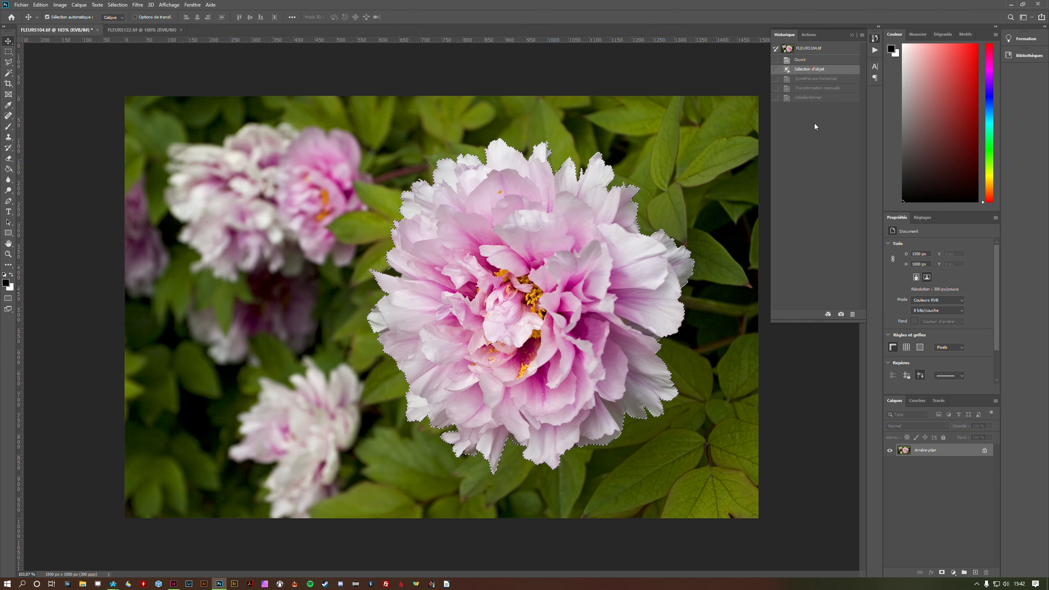
click(808, 80)
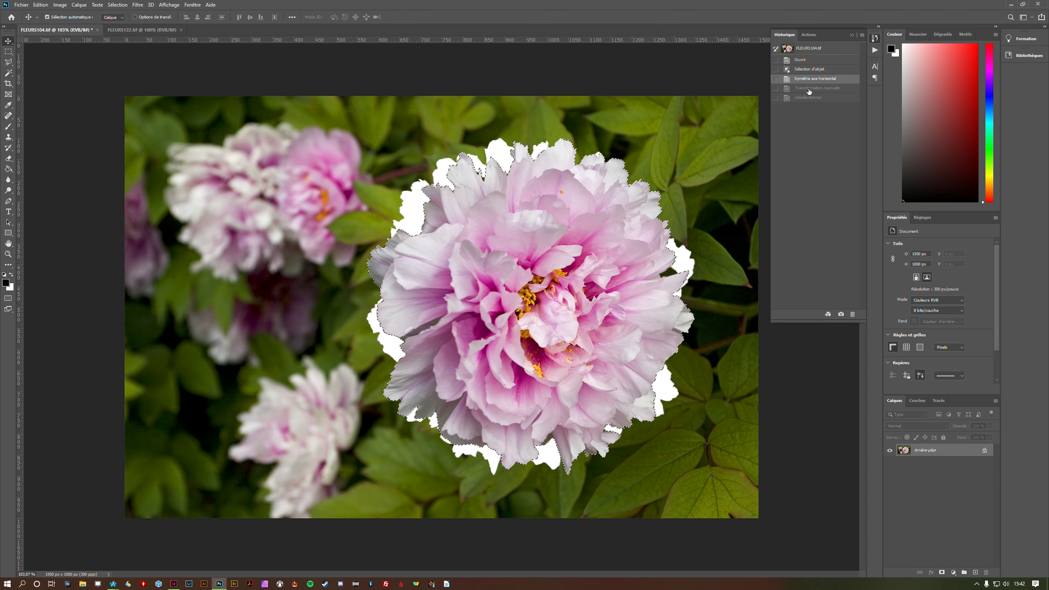
click(810, 89)
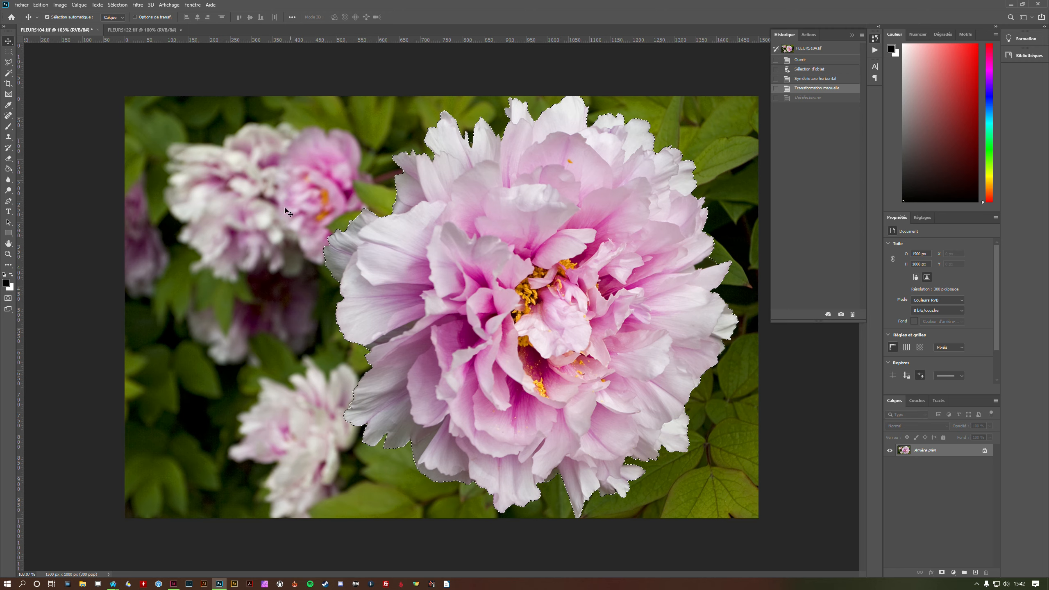
click(810, 98)
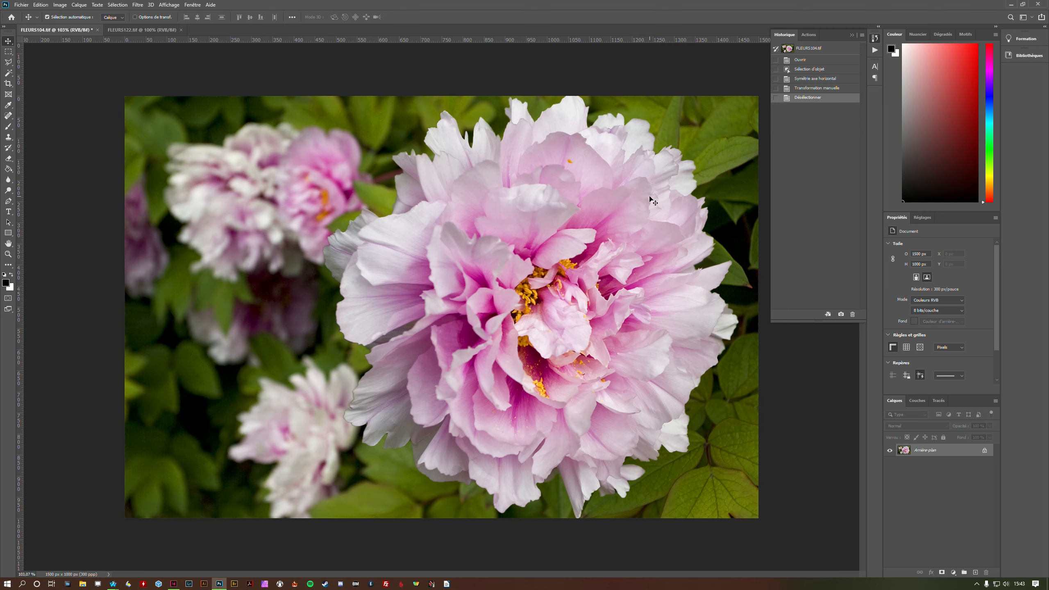